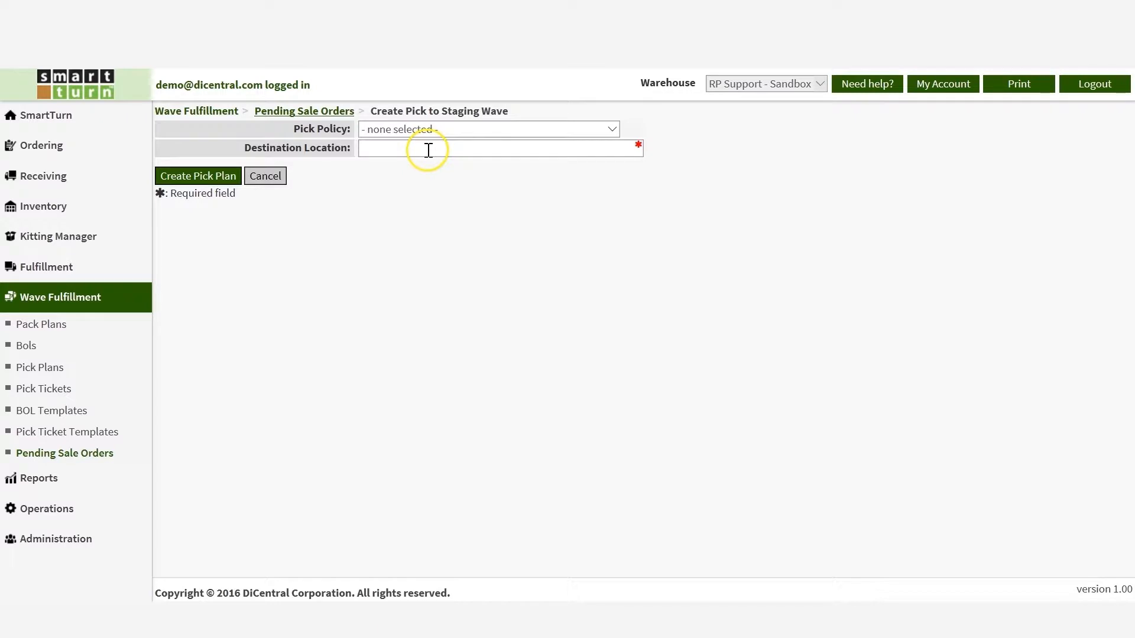
- Create a pick-to-staging plan with Default Pick Loc as the destination location and no pick policy, and accept the plan
left_click(472, 128)
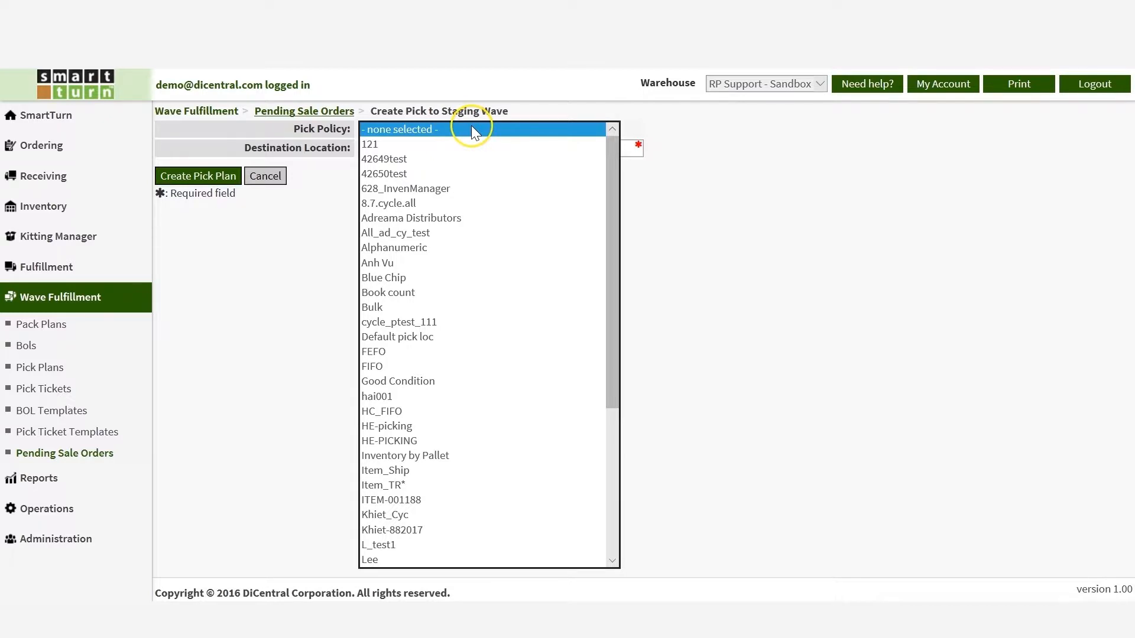
left_click(810, 152)
left_click(528, 154)
type("def")
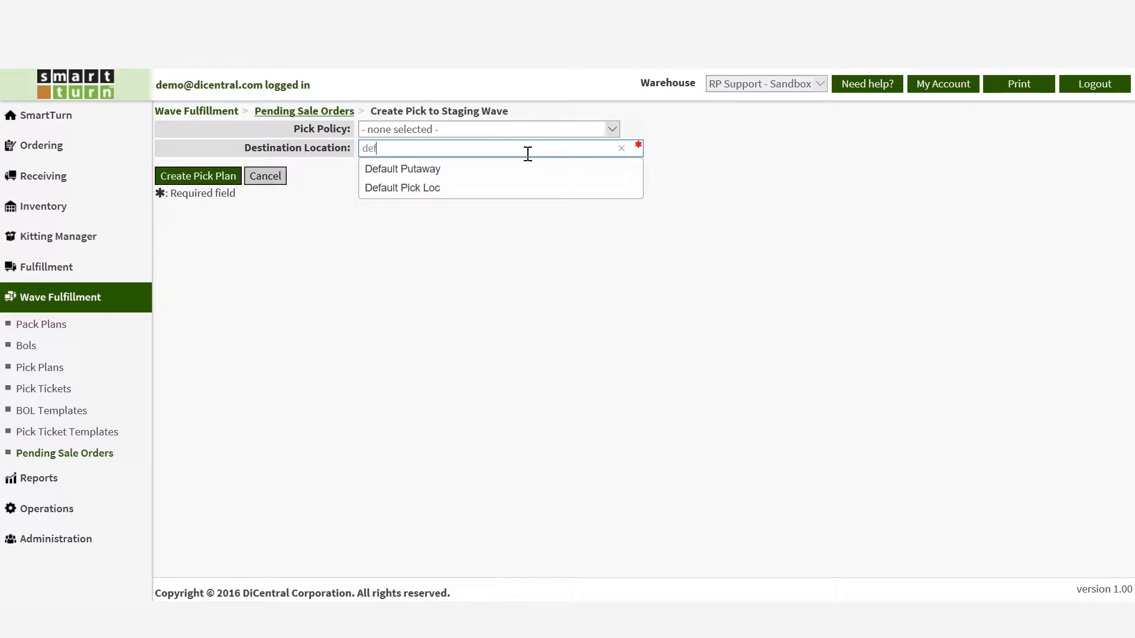
left_click(495, 188)
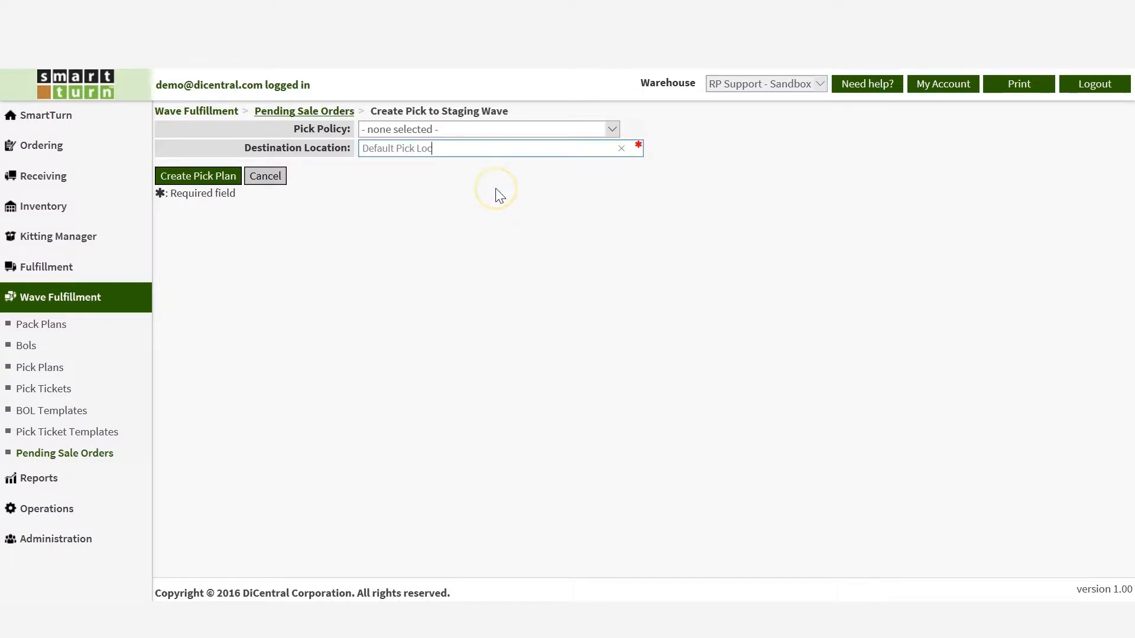
left_click(230, 181)
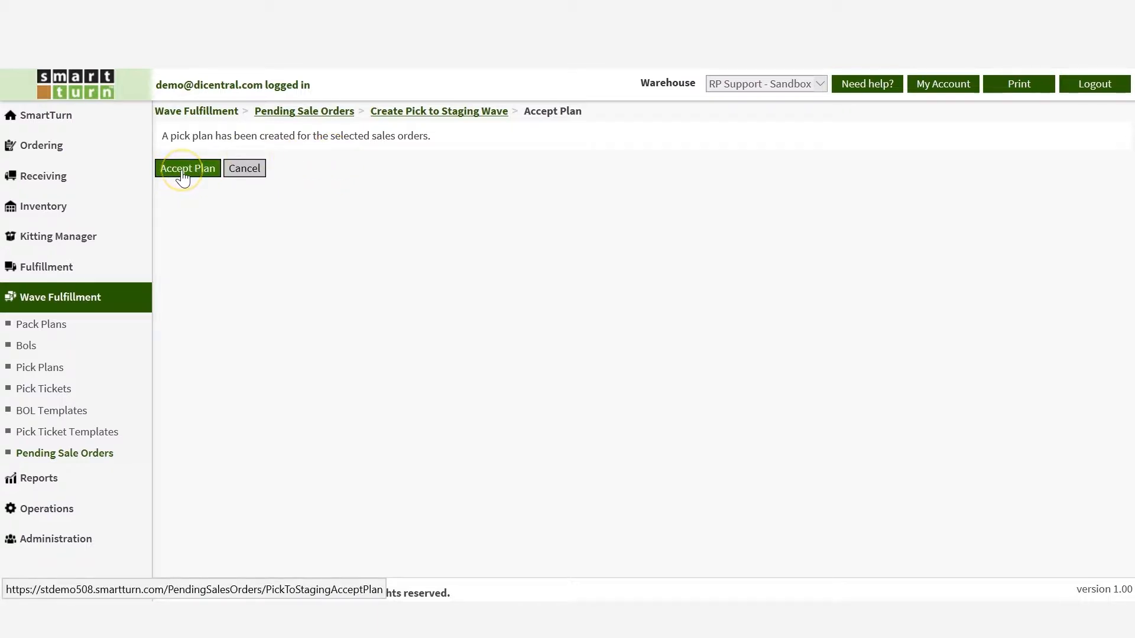
left_click(240, 172)
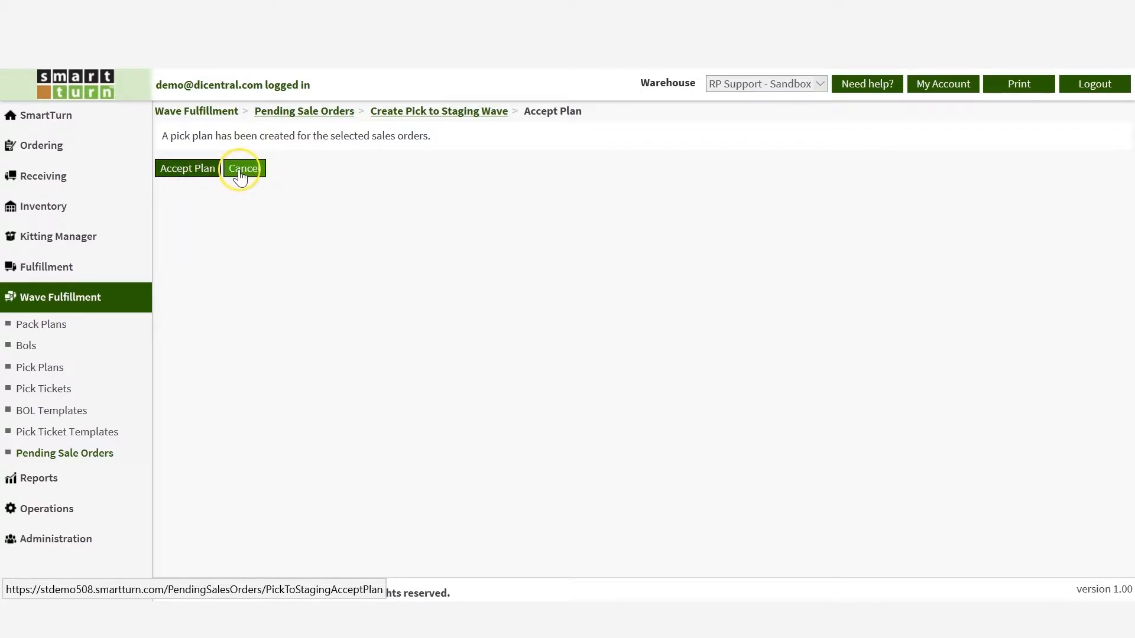
left_click(186, 171)
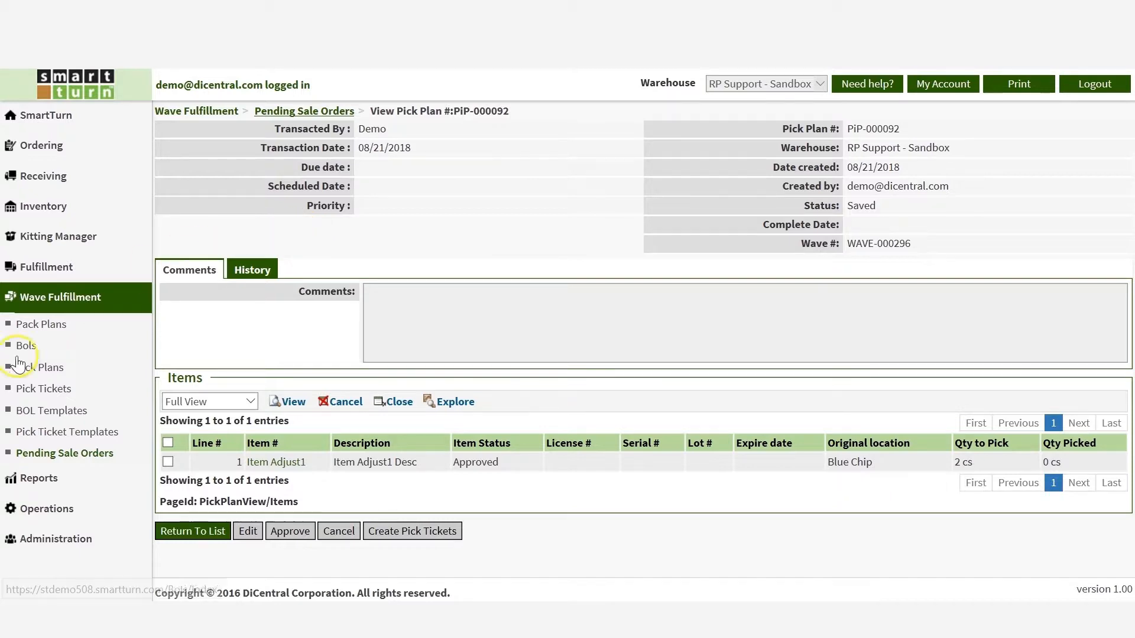
- Open the newly saved pick plan PiP-000092 from the list of wave fulfillment pick plans
left_click(39, 369)
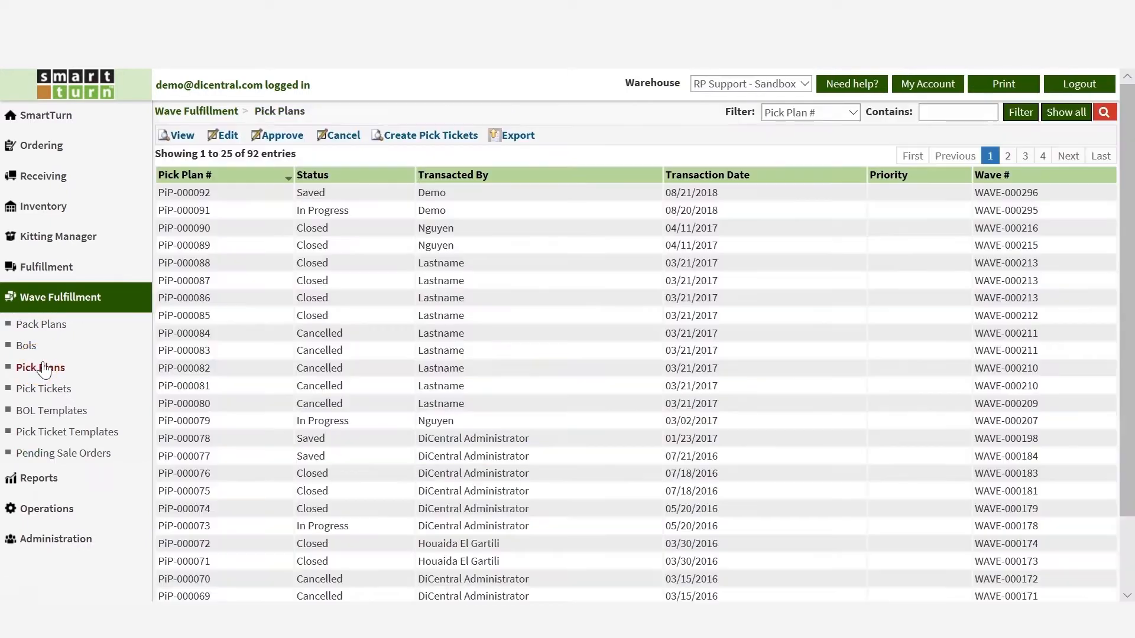
left_click(299, 192)
left_click(183, 134)
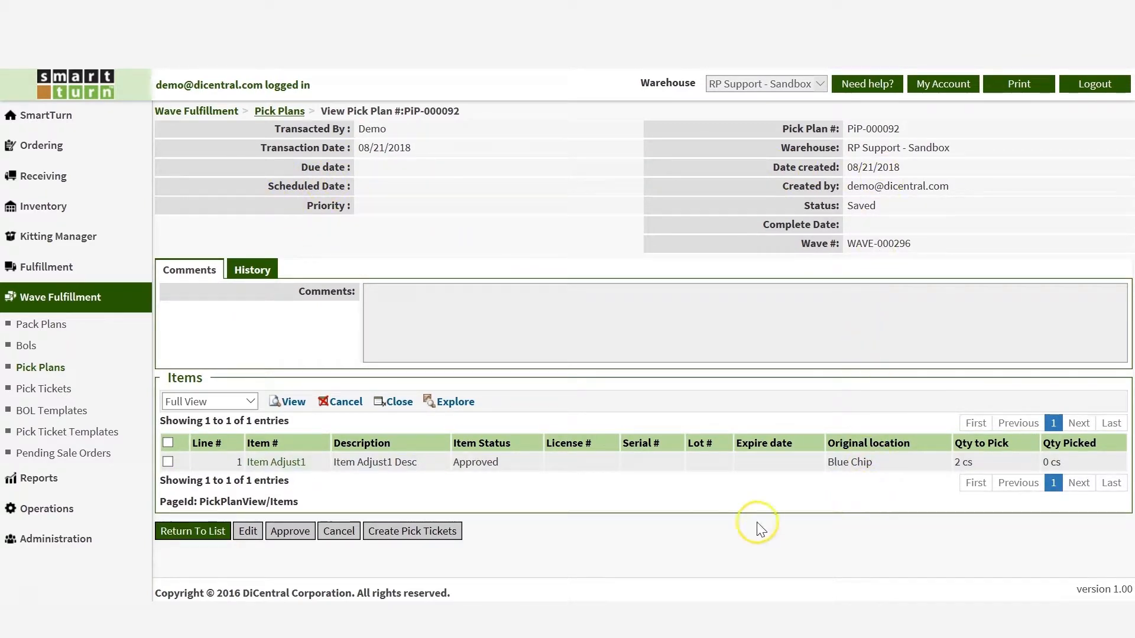
- Start creating pick tickets for the plan, with Location Import WIP as the transit location and no ticket template
left_click(448, 538)
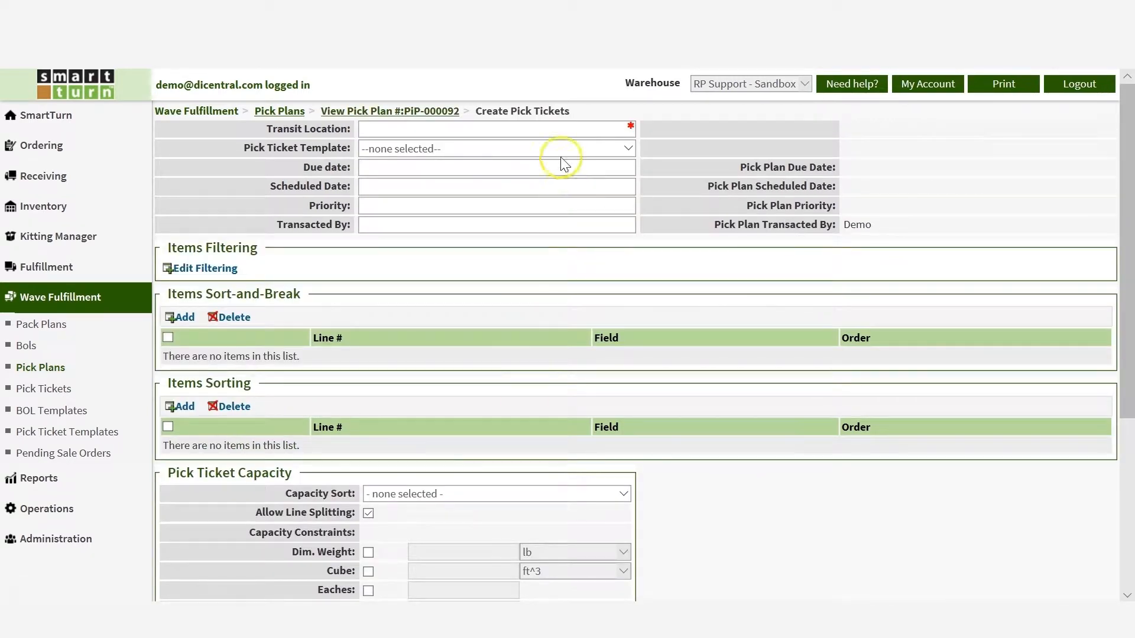
left_click(560, 131)
type("l")
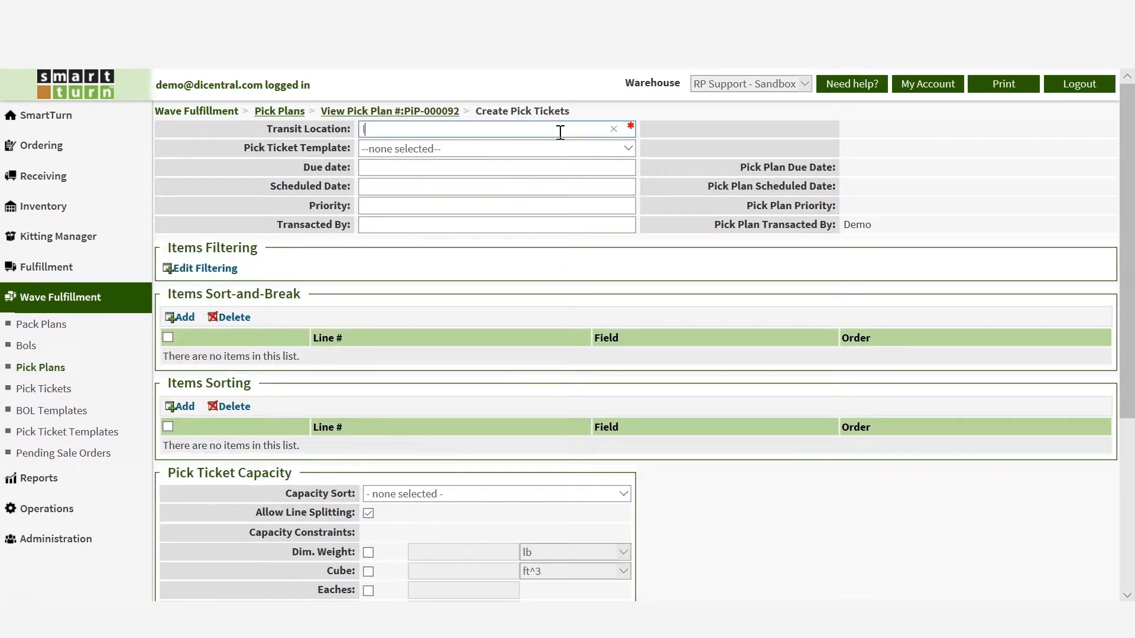
left_click(550, 151)
left_click(427, 148)
- Set the pick ticket's due date to 08/24/2018, scheduled date to 08/21/2018 and priority to High
left_click(446, 168)
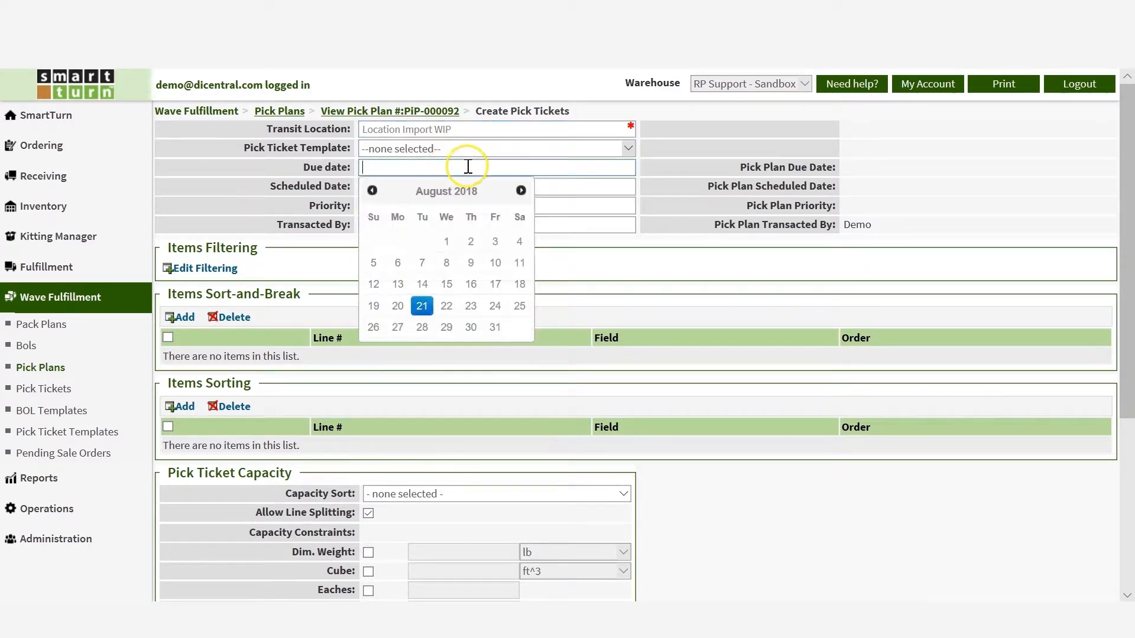
left_click(497, 307)
left_click(421, 325)
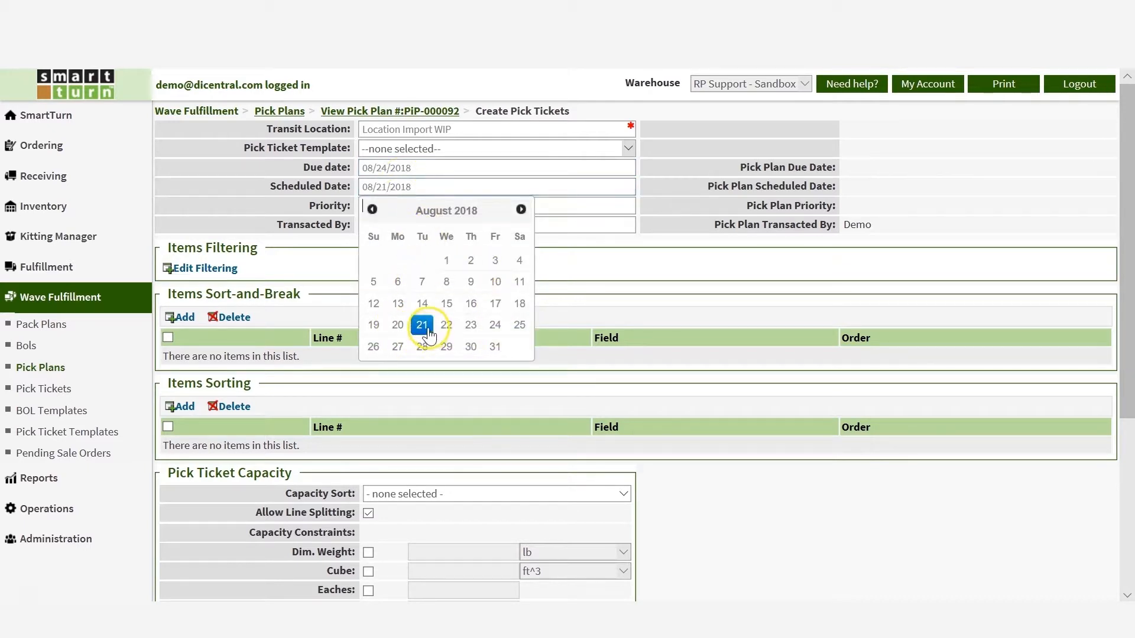
left_click(394, 206)
type("H")
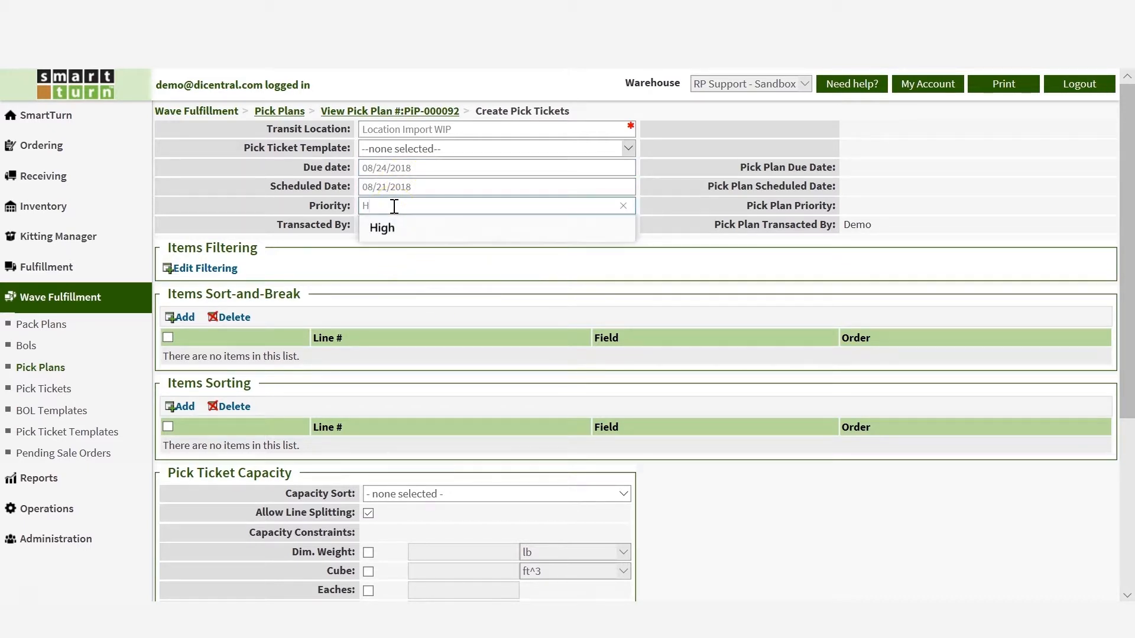
left_click(394, 229)
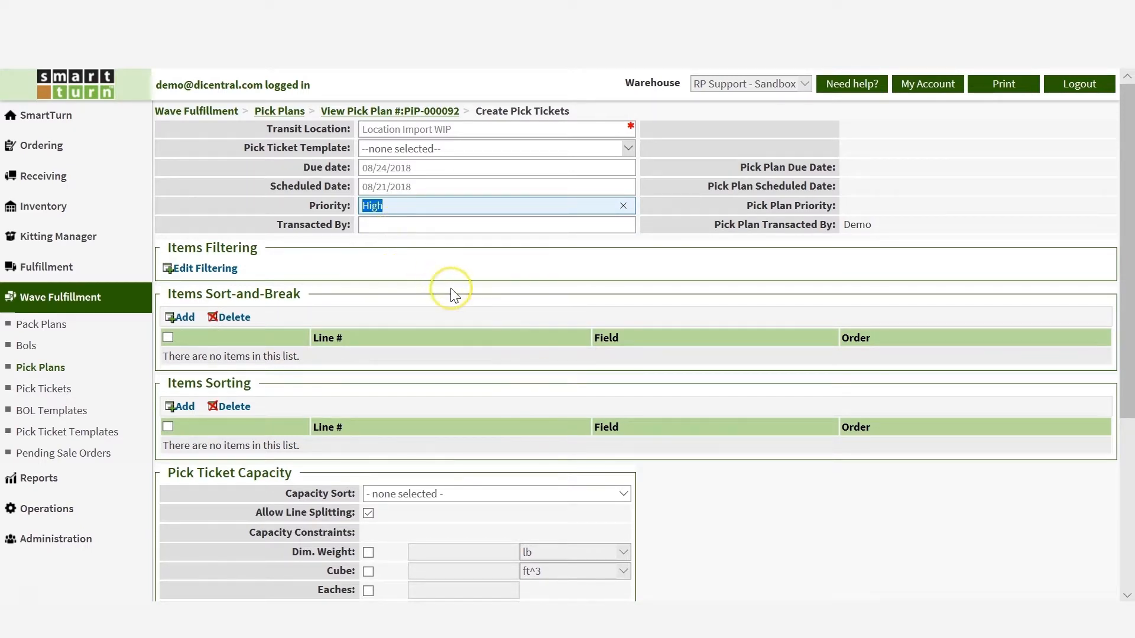
- Generate the pick tickets, accept them and return to the pick plan list
scroll(450, 288, "down", 4)
scroll(450, 289, "down", 1)
left_click(205, 547)
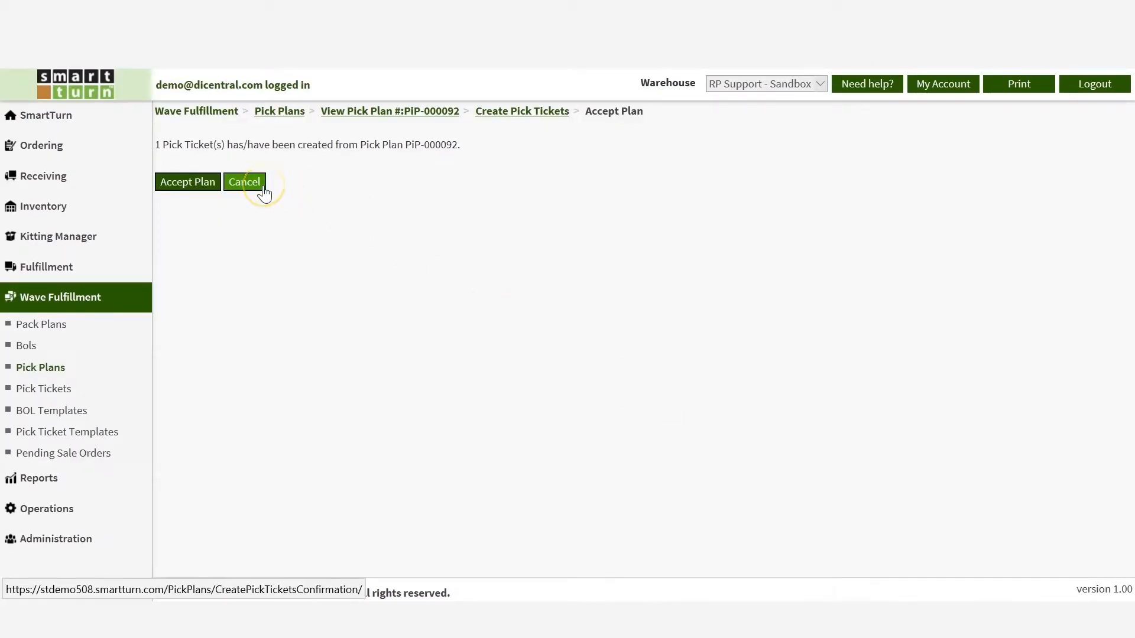
left_click(200, 188)
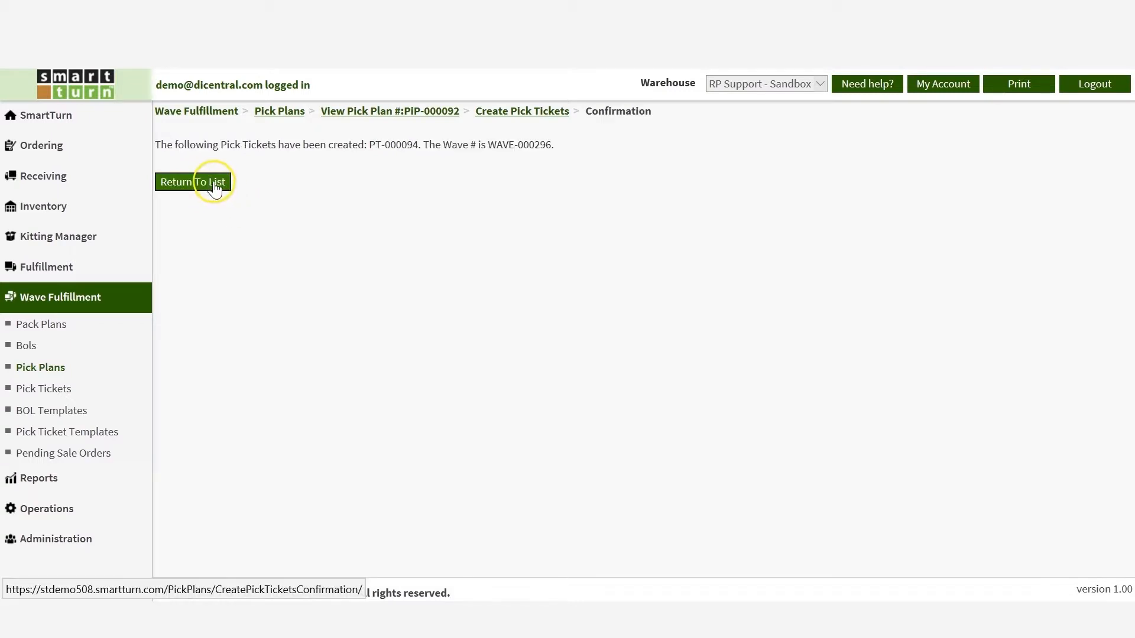
left_click(215, 187)
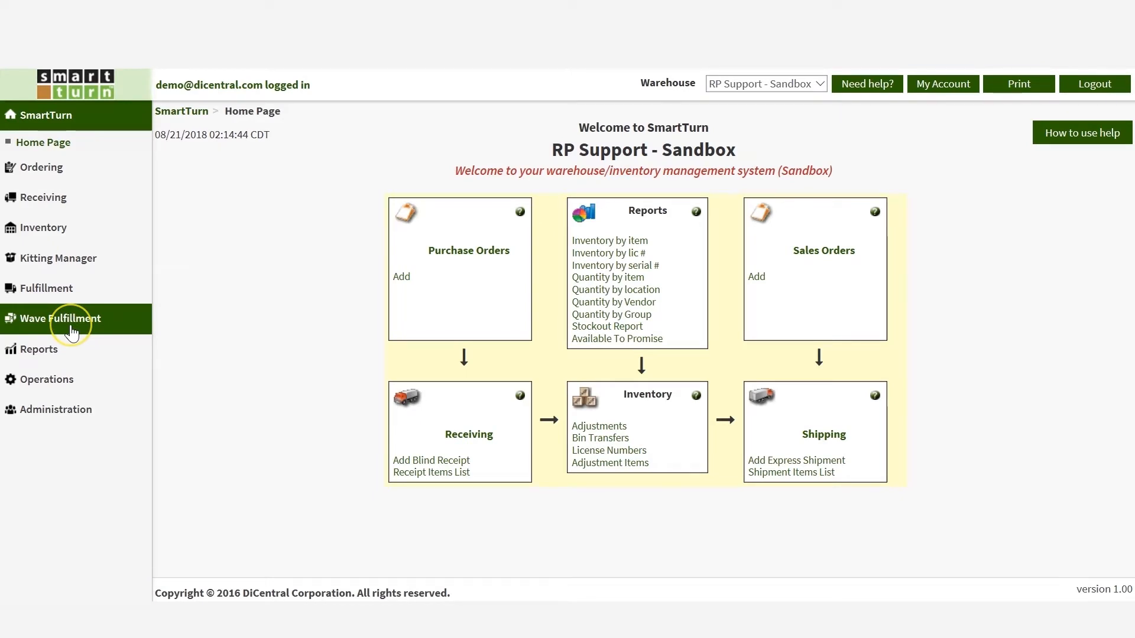
- Filter the wave fulfillment pending sale orders by ship-to customer containing "missing"
left_click(71, 330)
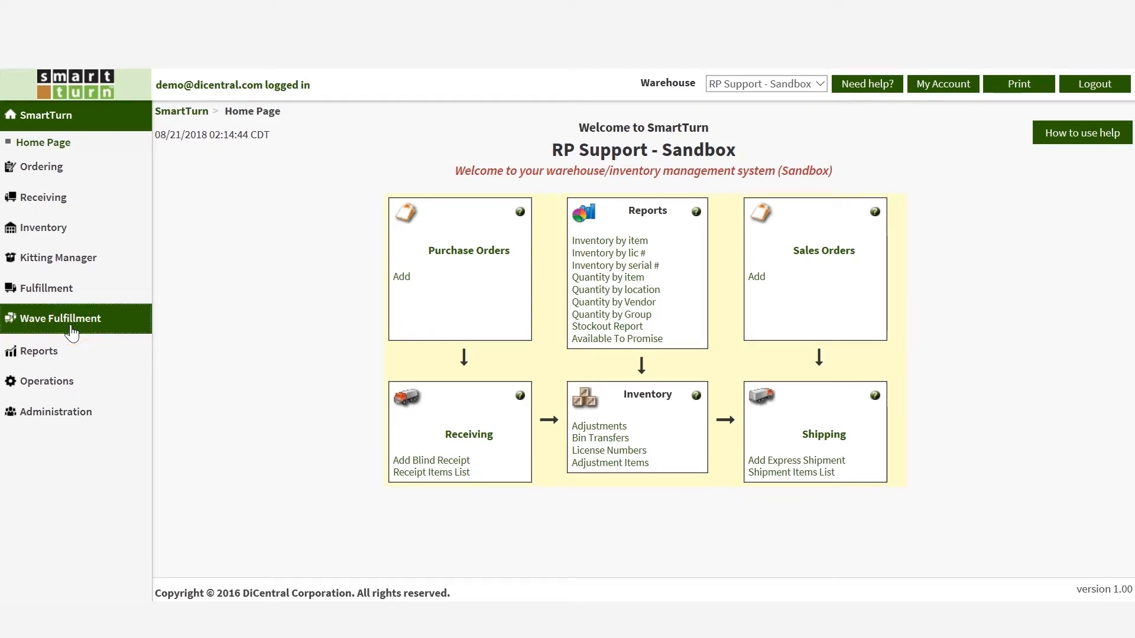
left_click(67, 454)
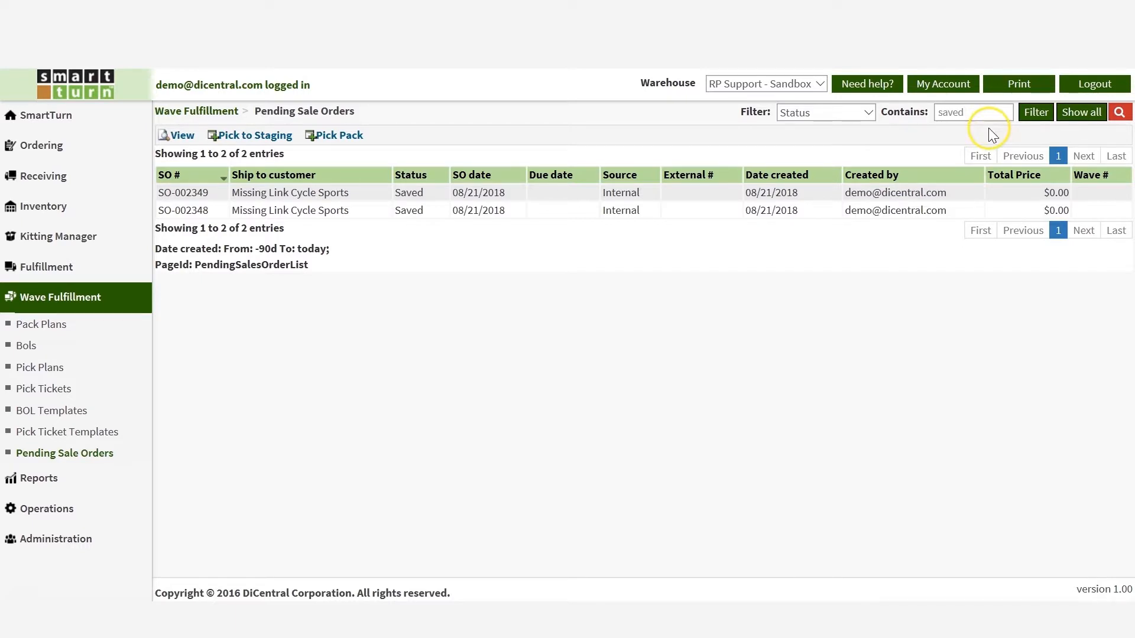
left_click(867, 112)
left_click(843, 99)
left_click(958, 112)
type("missing")
left_click(1035, 112)
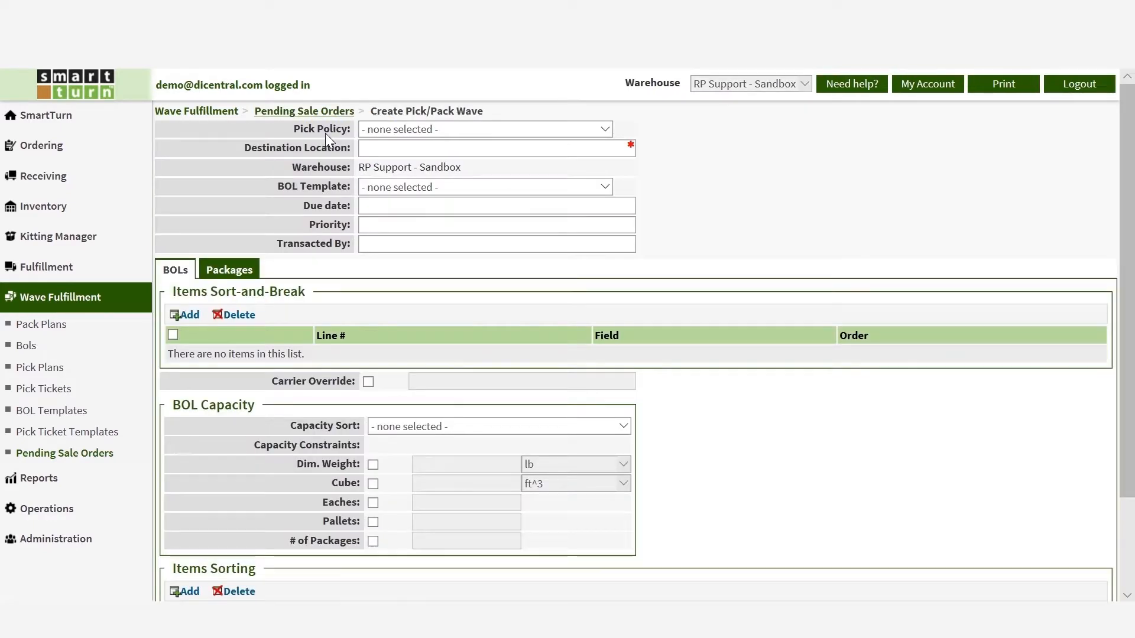
- Set the pick/pack wave's destination location to Pack and its BOL template to Default template, leaving the pick policy unselected
left_click(414, 131)
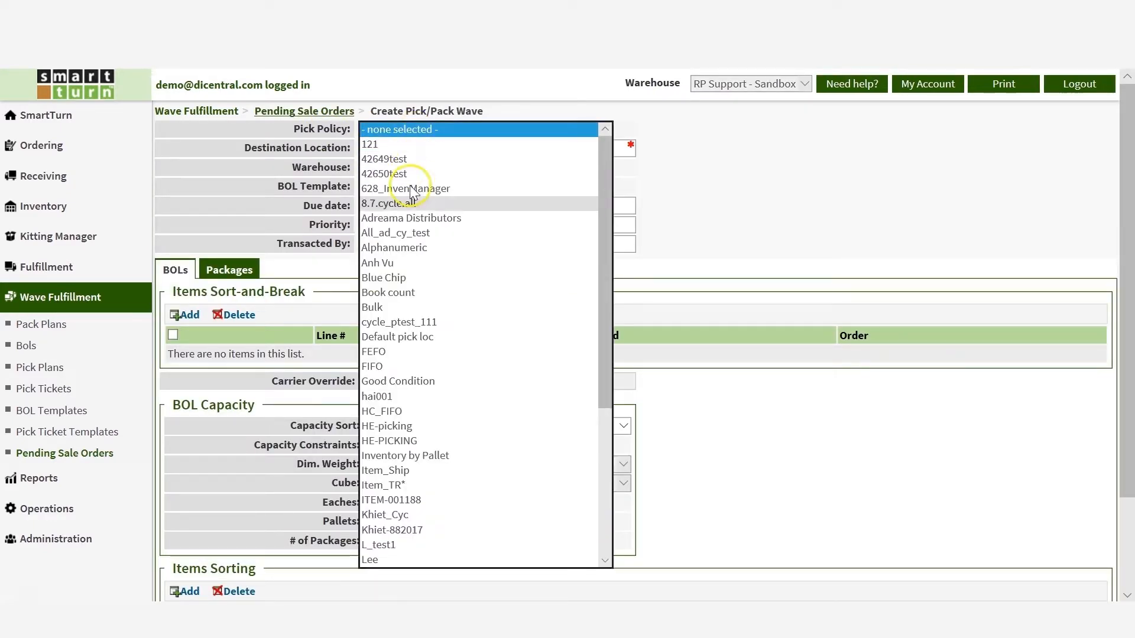
left_click(692, 184)
left_click(591, 149)
type("c")
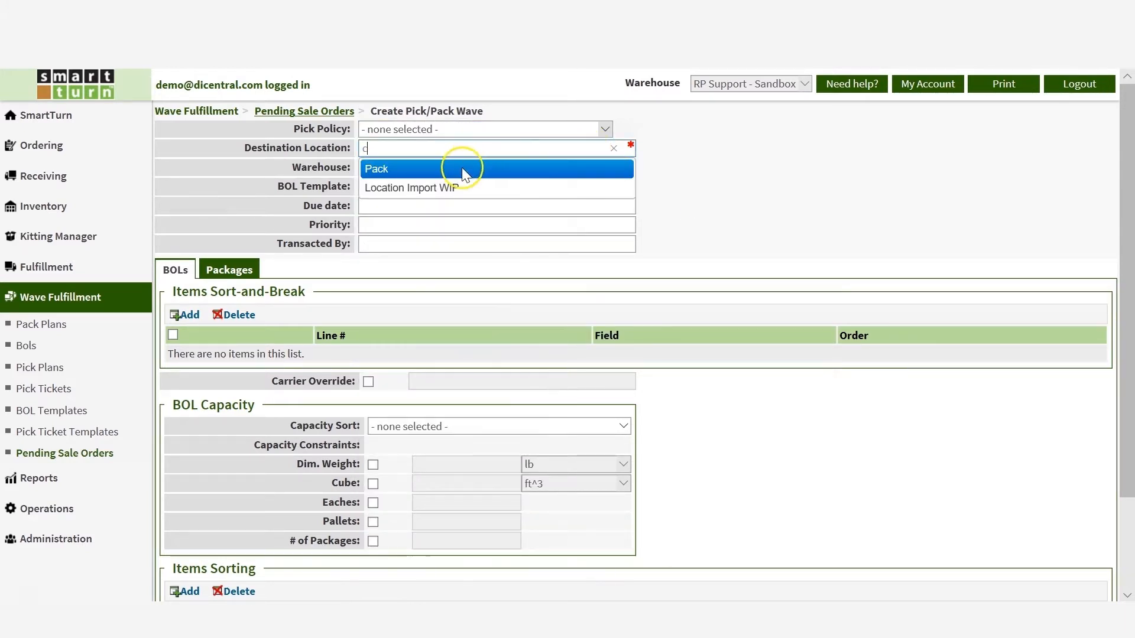
left_click(462, 170)
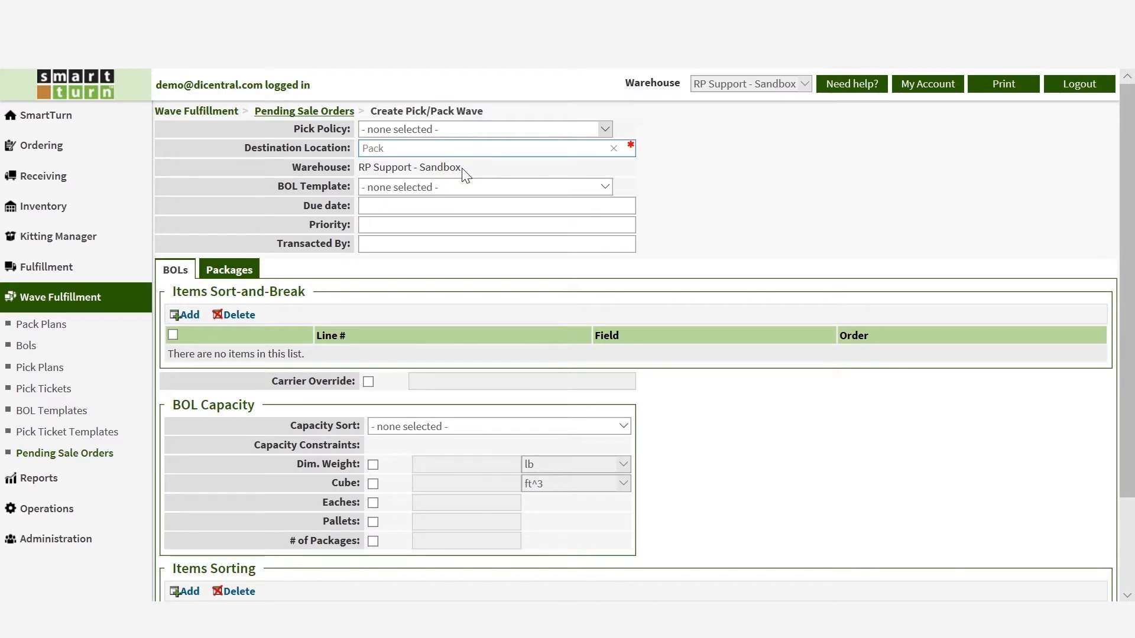
left_click(470, 186)
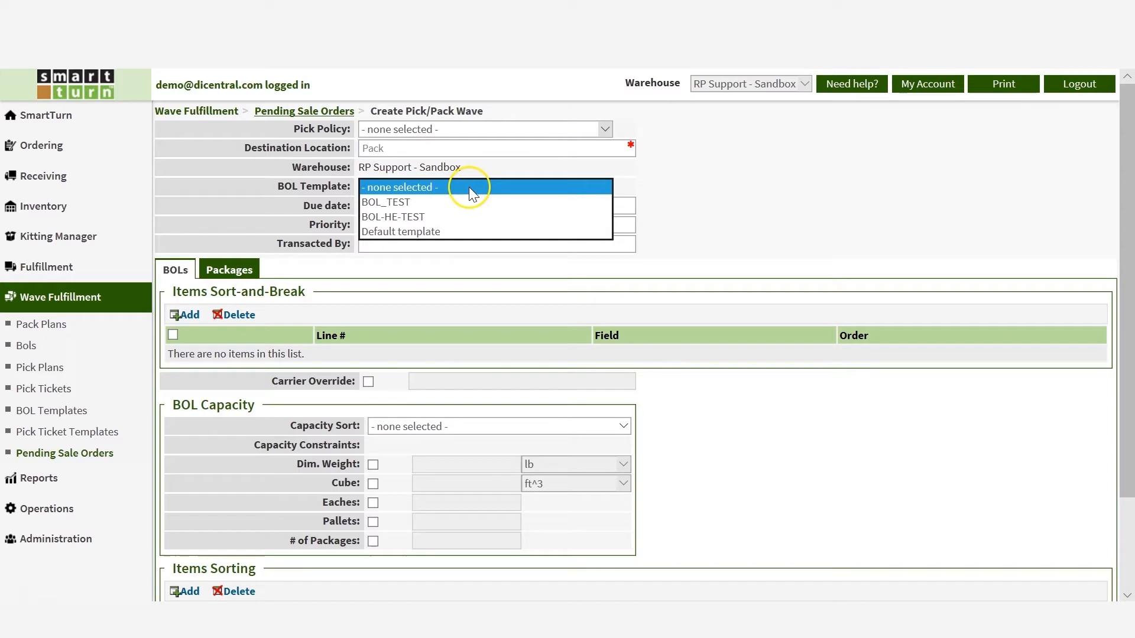
left_click(457, 232)
- Give the pick/pack wave a due date of 08/24/2018 and High priority
left_click(497, 206)
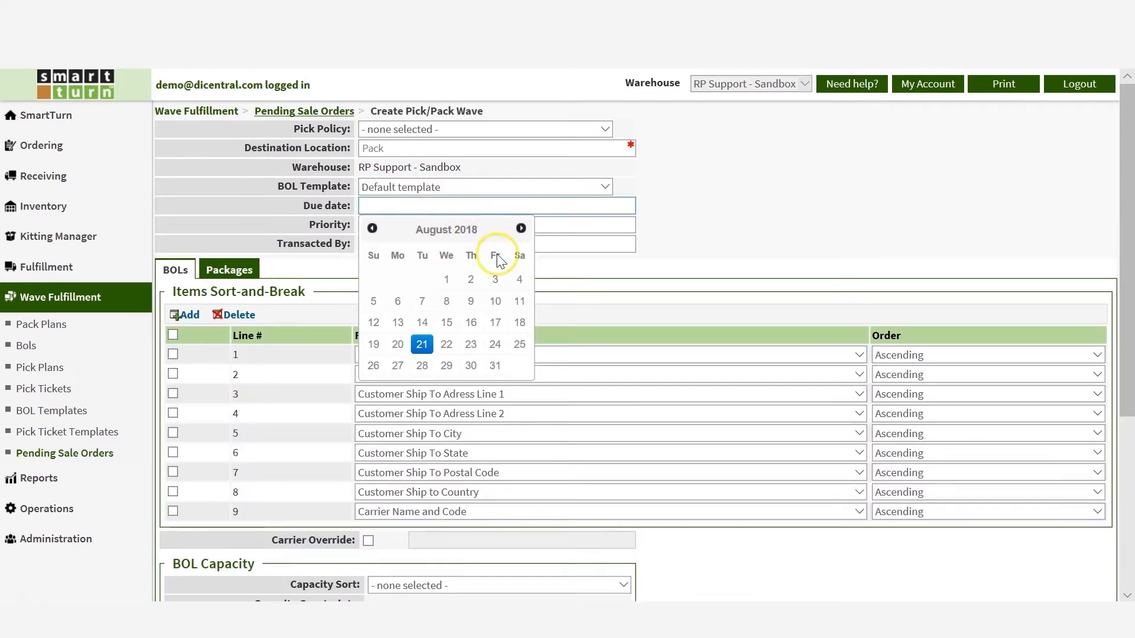
left_click(495, 344)
left_click(408, 225)
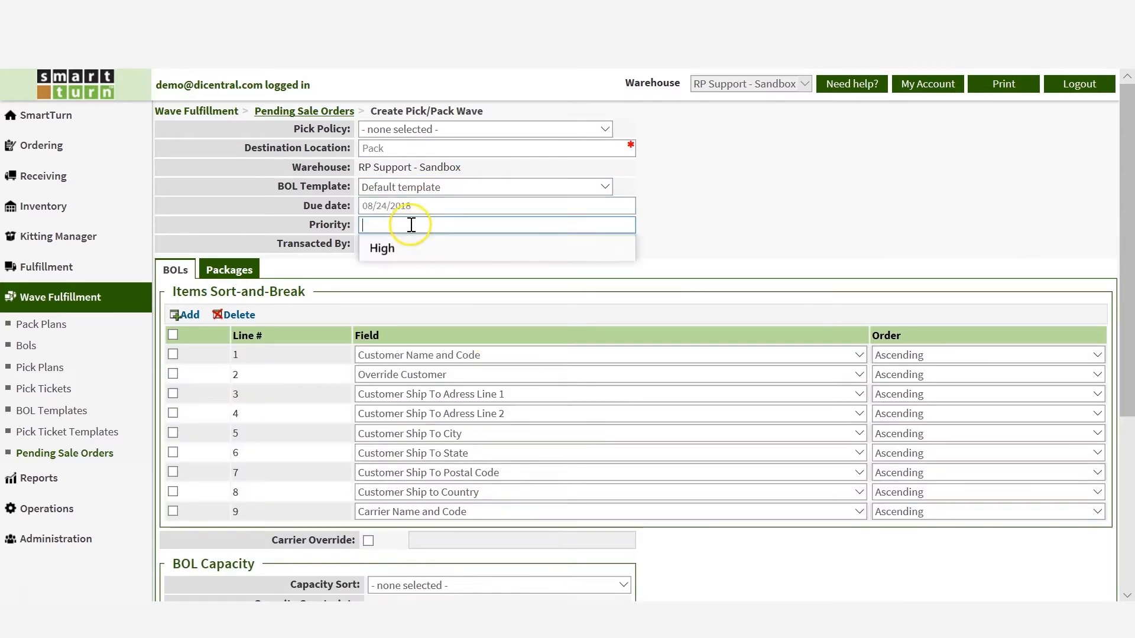
left_click(406, 247)
- Create the wave's pack plan, BOLs and pick plan, accept them and return to the pending sale orders
scroll(413, 313, "down", 5)
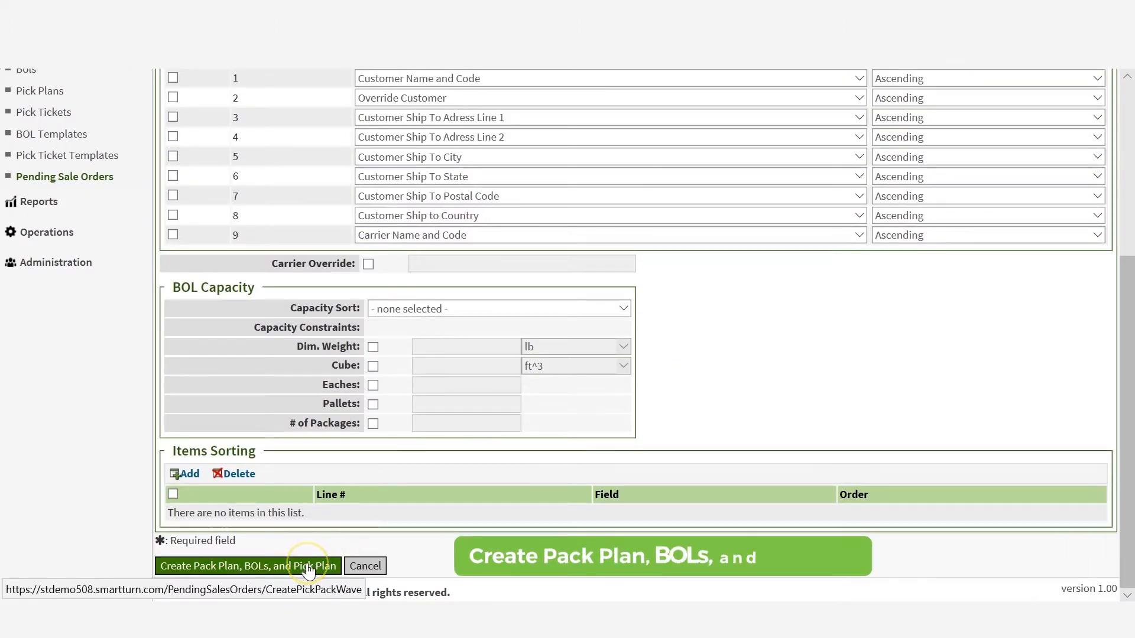
left_click(310, 566)
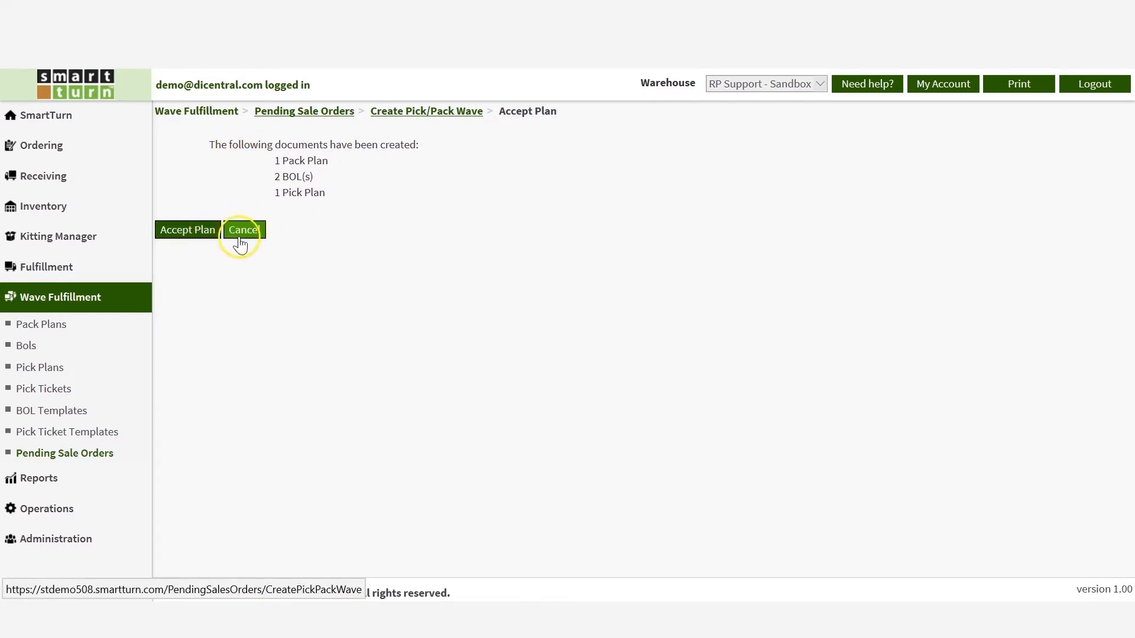
left_click(195, 237)
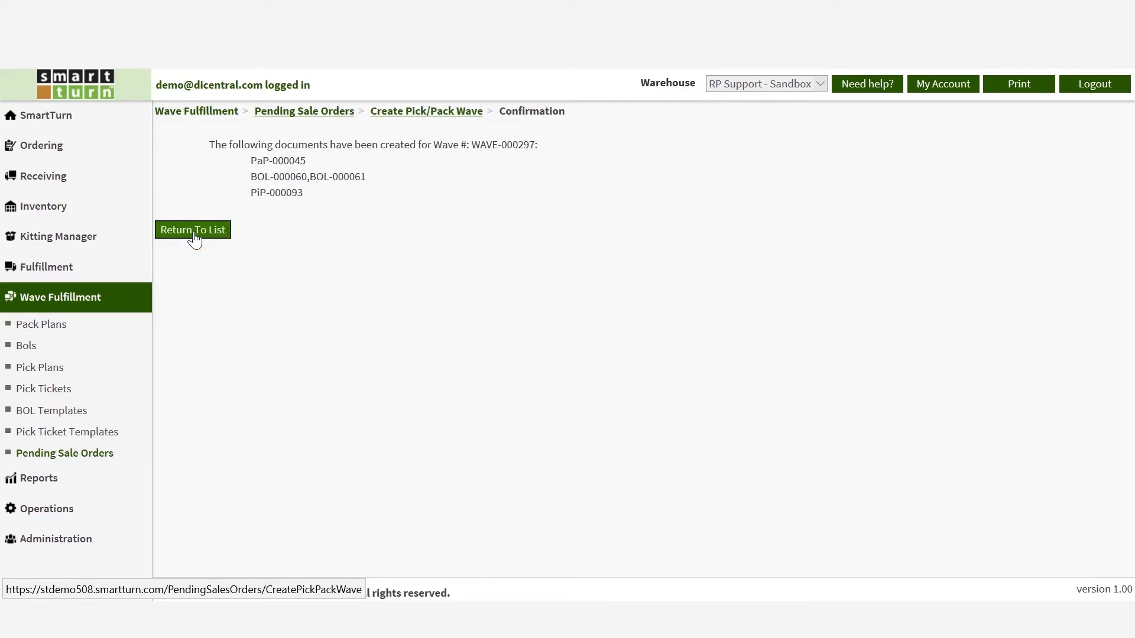
left_click(194, 237)
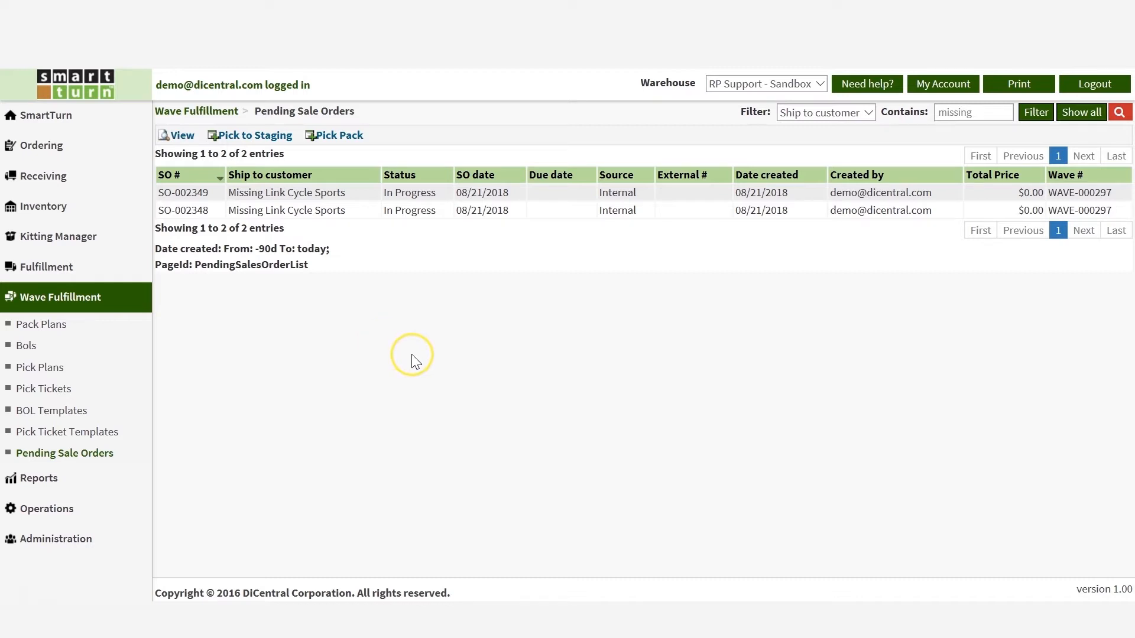
- Open the saved pick plan PiP-000093 of the new wave from the pick plan list
left_click(53, 367)
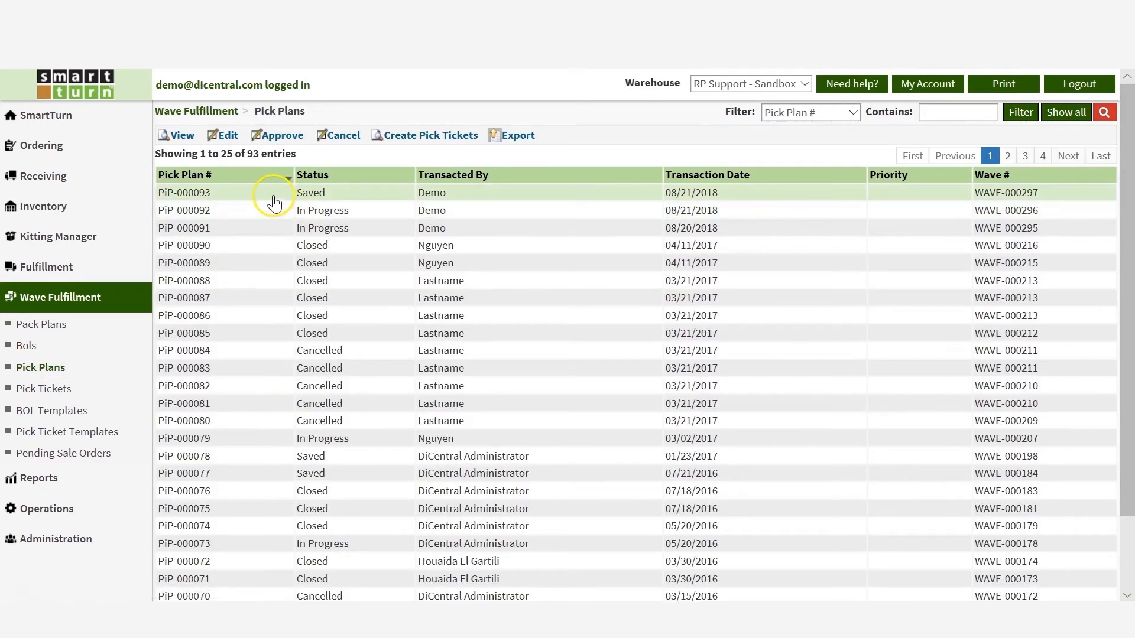
left_click(214, 190)
left_click(179, 138)
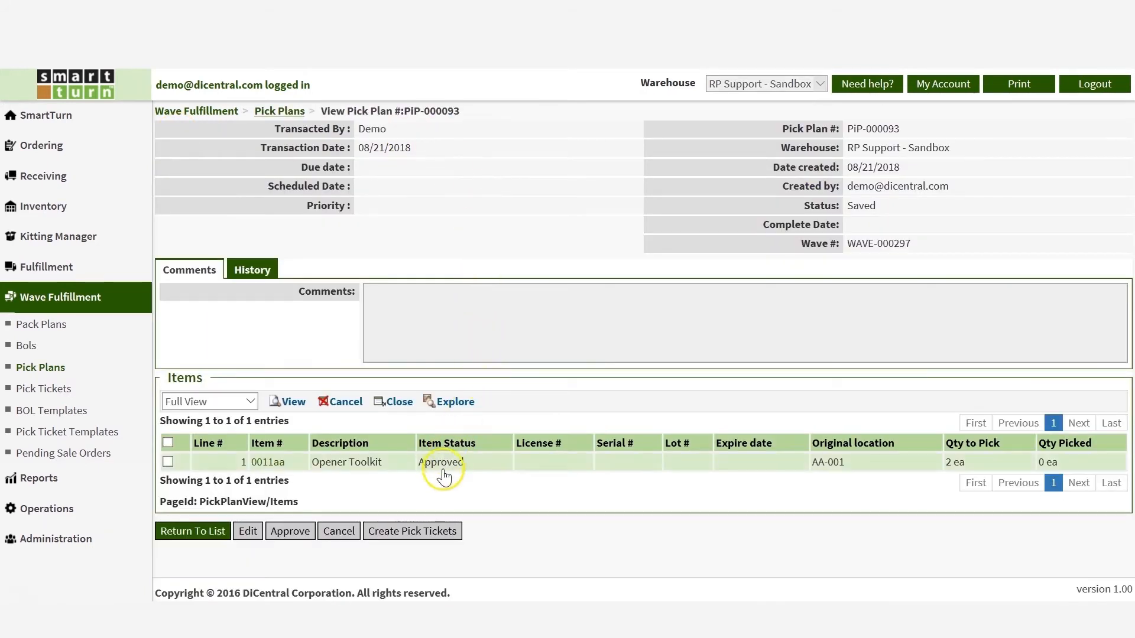
- Start creating pick tickets from the pick plan with transit location Location Import WIP, leaving the pick ticket template unselected
left_click(445, 538)
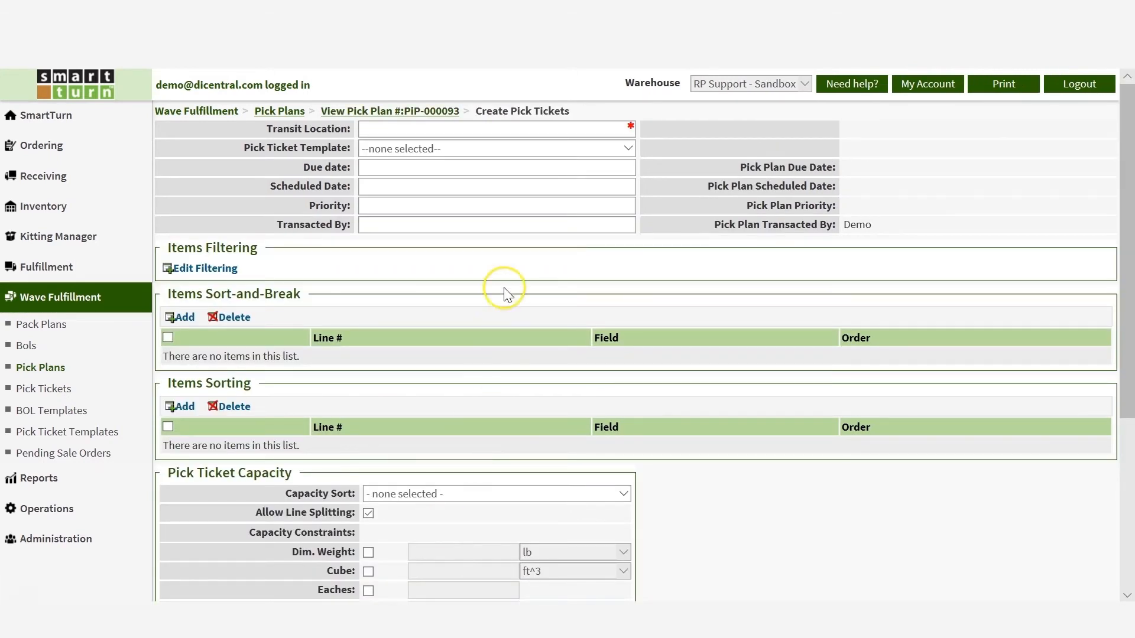
left_click(498, 131)
type("c")
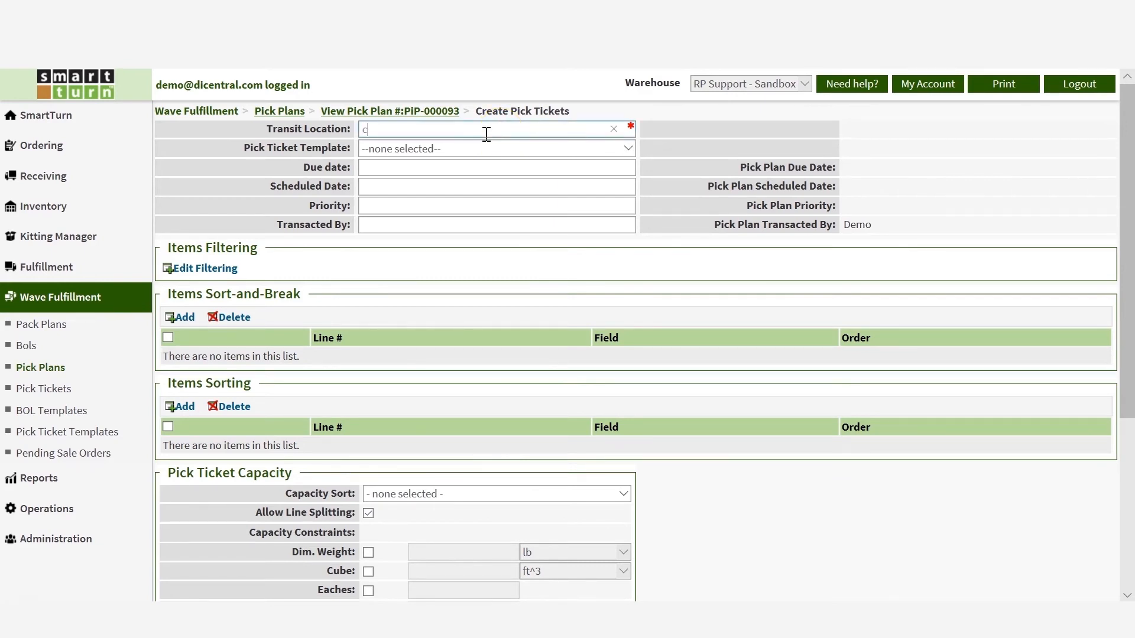
left_click(444, 166)
left_click(447, 151)
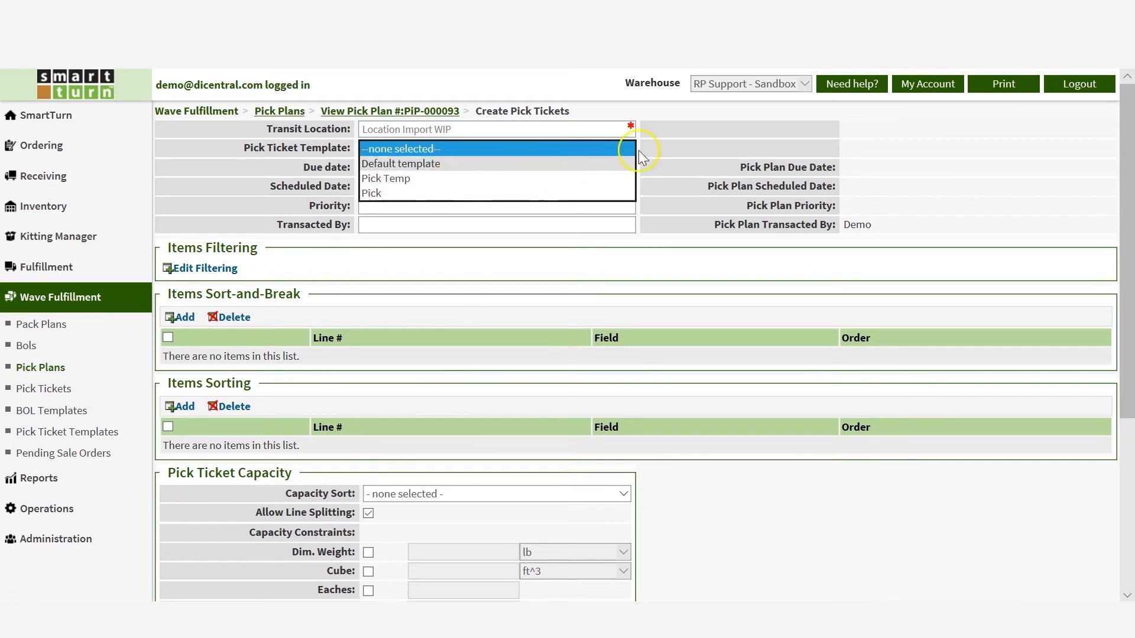
left_click(623, 152)
- Give the pick tickets a due date of 08/24/2018, a scheduled date of 08/21/2018 and High priority
left_click(573, 169)
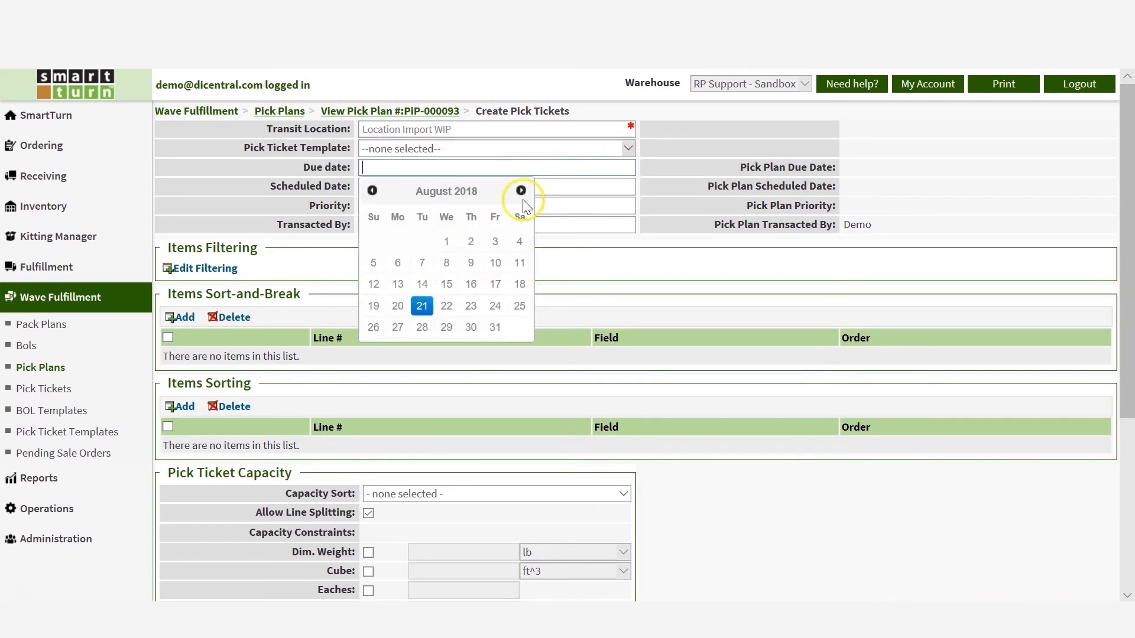
left_click(495, 306)
left_click(424, 186)
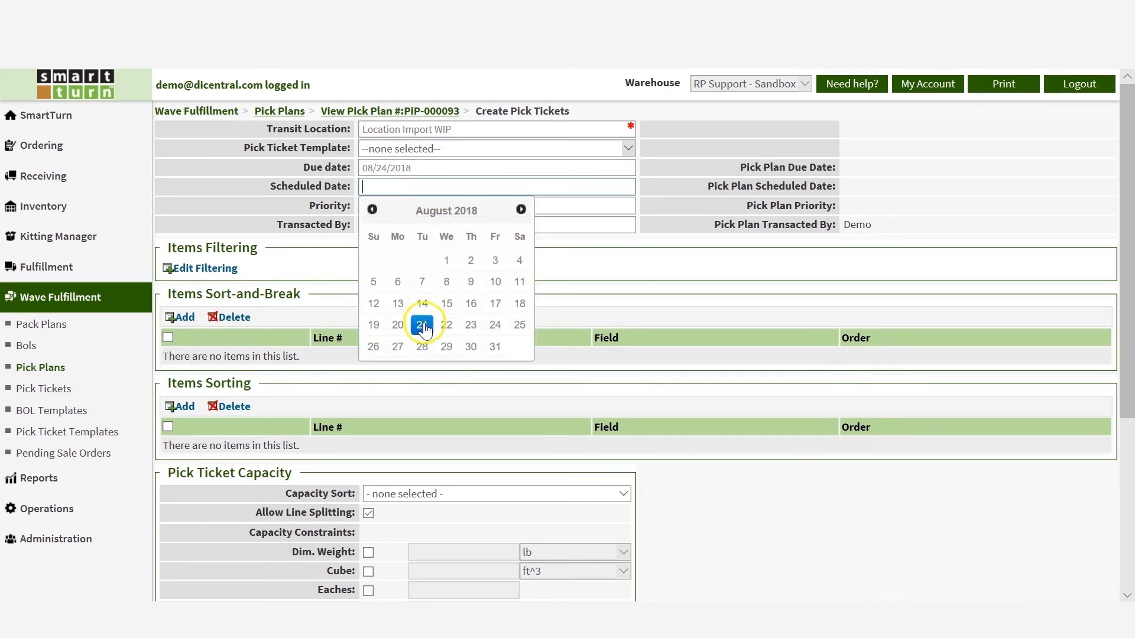
left_click(423, 326)
left_click(417, 207)
left_click(388, 227)
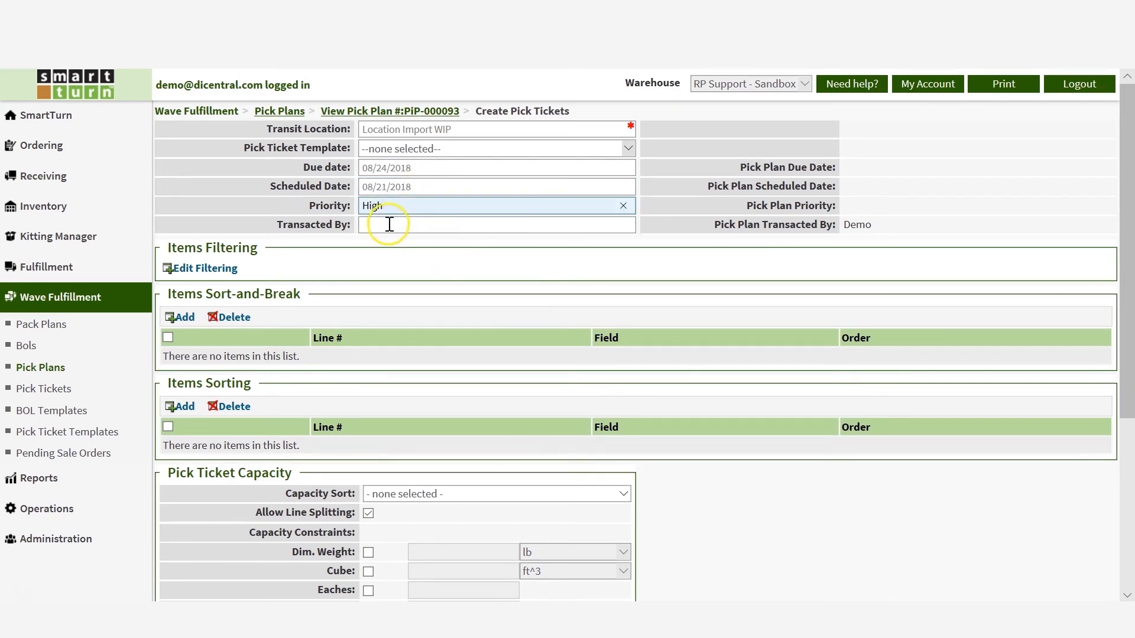
- Create the pick tickets with the default sorting and capacity settings and accept the plan
scroll(423, 425, "down", 3)
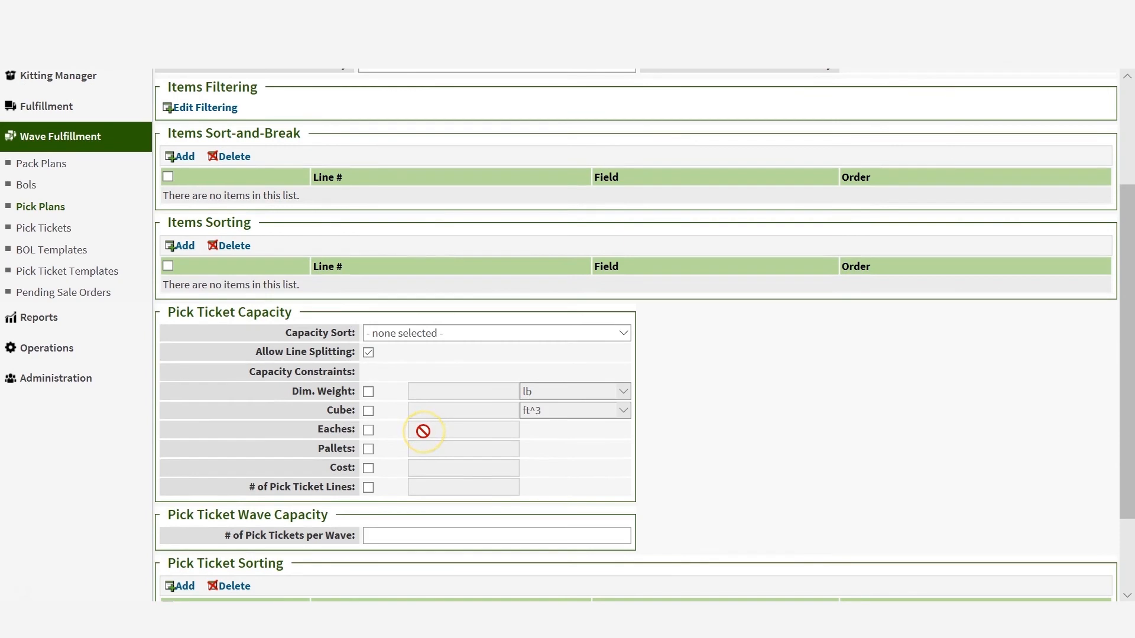
scroll(423, 431, "down", 2)
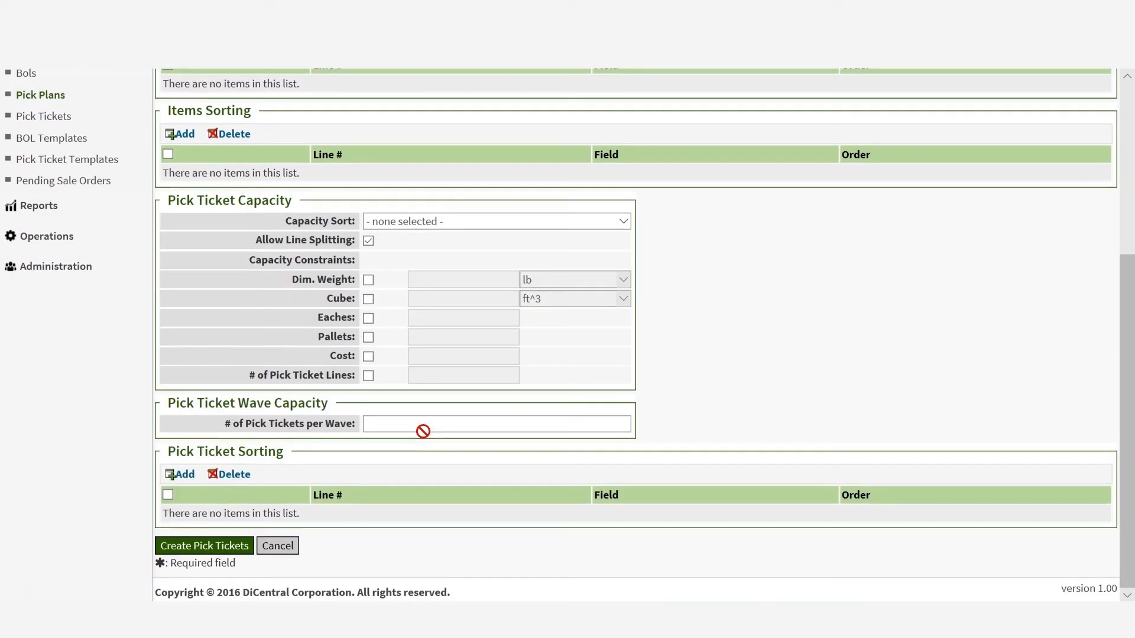
left_click(224, 548)
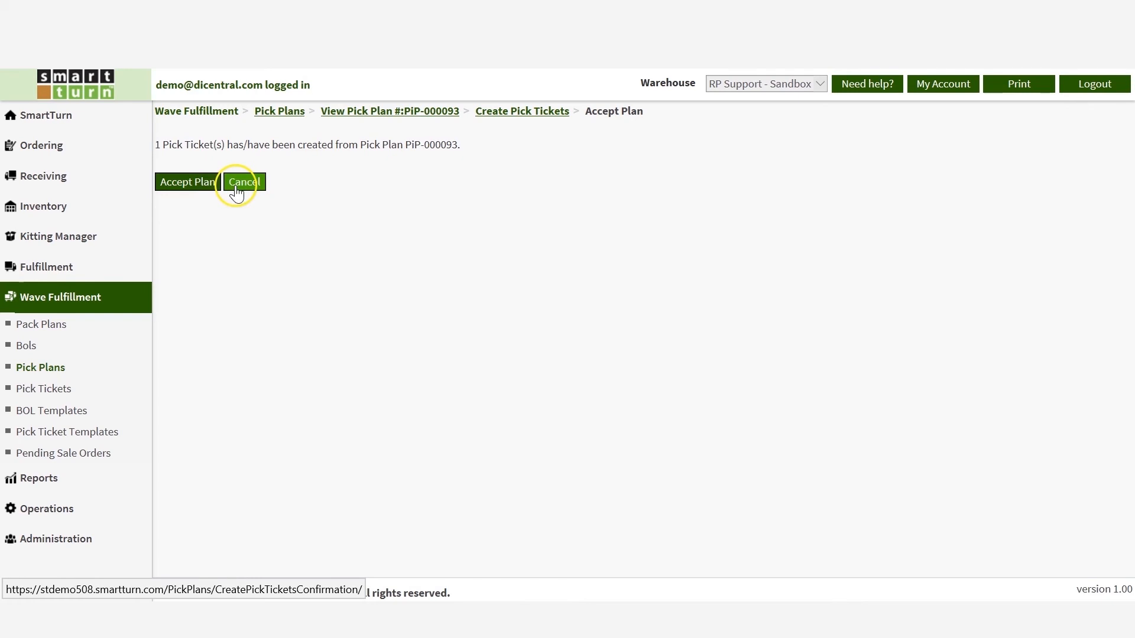
left_click(198, 184)
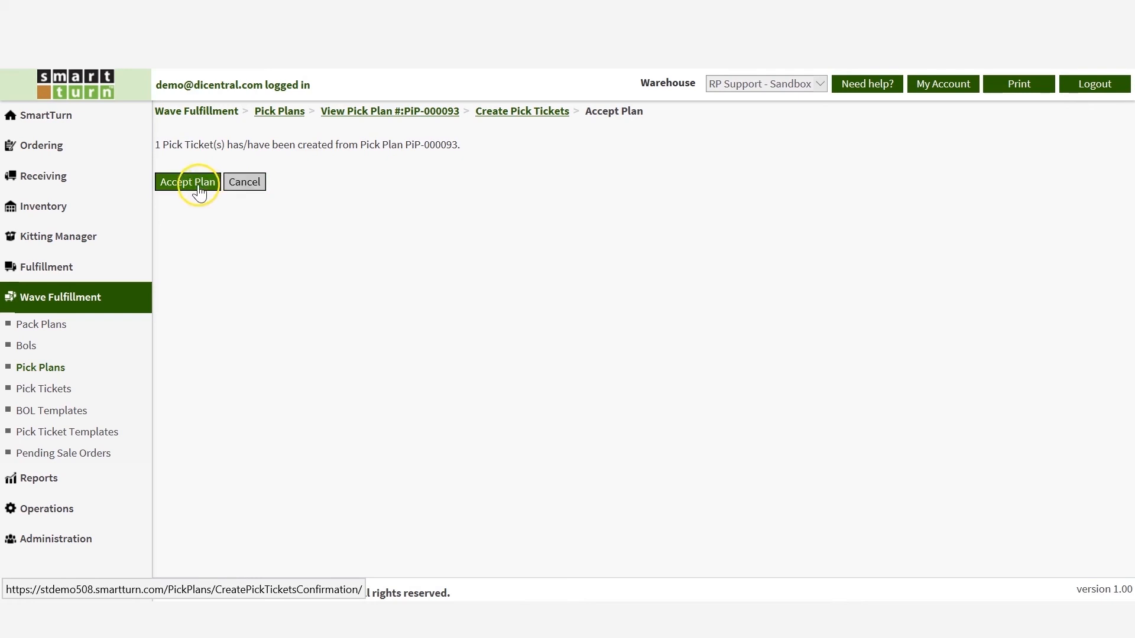
left_click(197, 188)
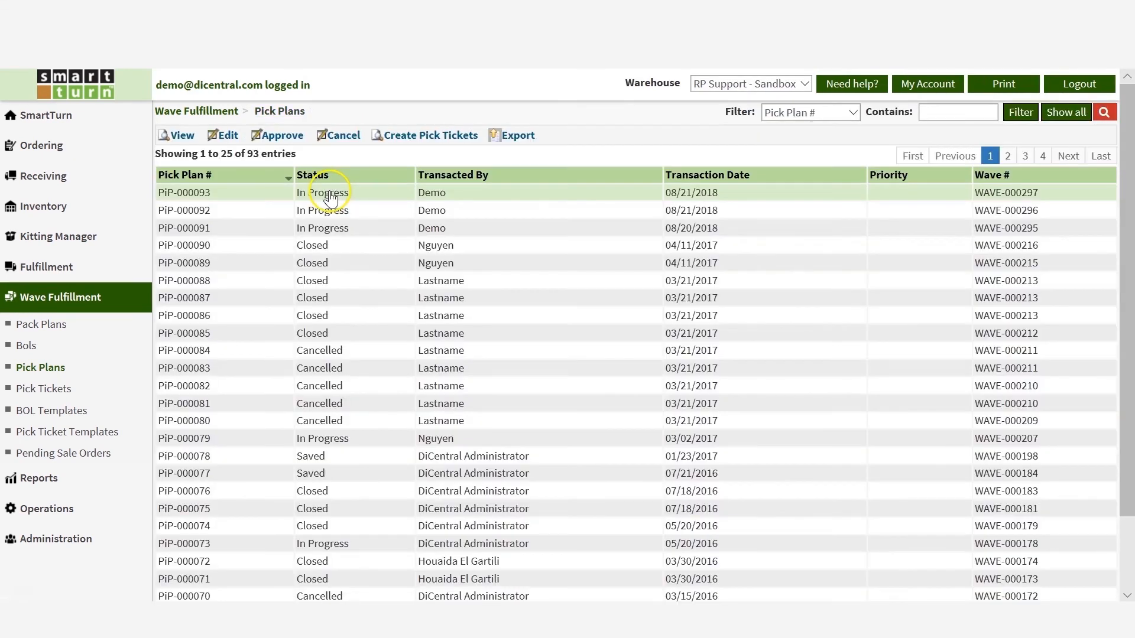